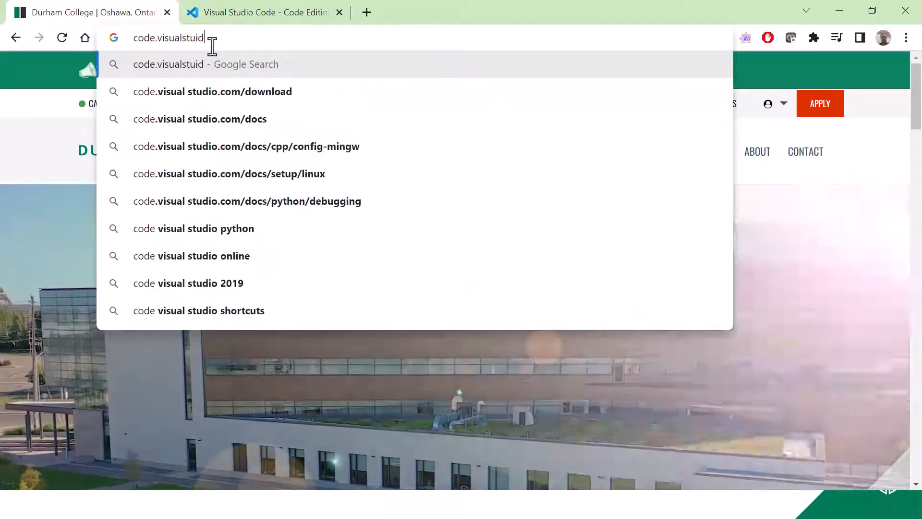
Load code.visualstudio.com in the first tab and search the web for "visual studio code" in the second tab.
{"action": "key", "text": "Return"}
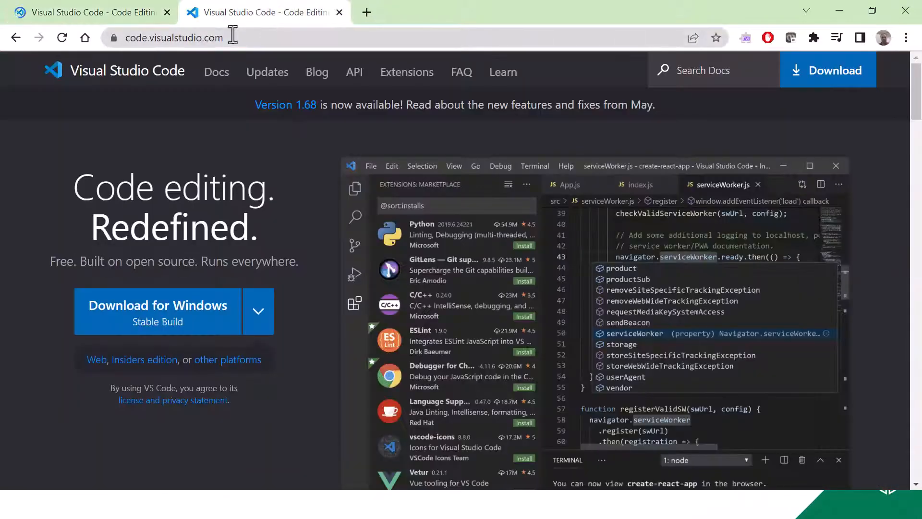
{"action": "left_click", "coordinate": [232, 37]}
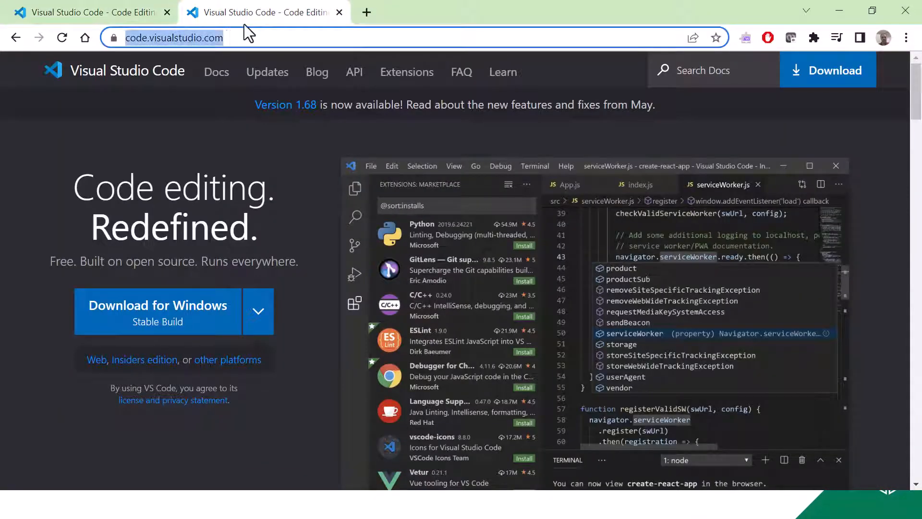
{"action": "type", "text": "visual studio code"}
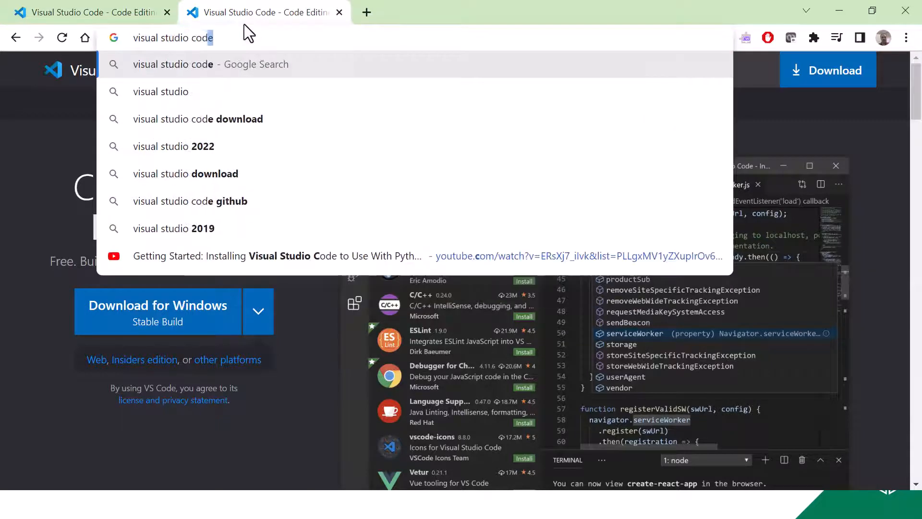
{"action": "key", "text": "Return"}
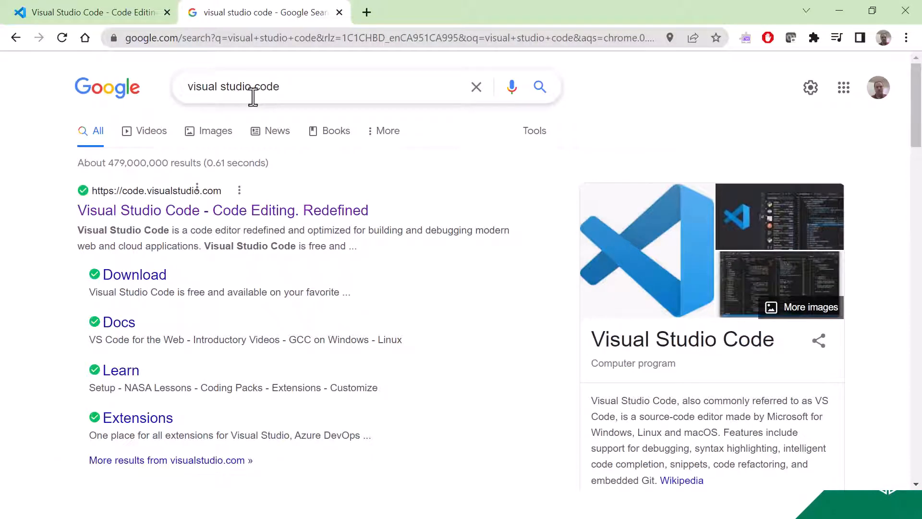
Search the web for "visual studio" for comparison and return to the "visual studio code" results.
{"action": "double_click", "coordinate": [313, 92]}
{"action": "key", "text": "BackSpace"}
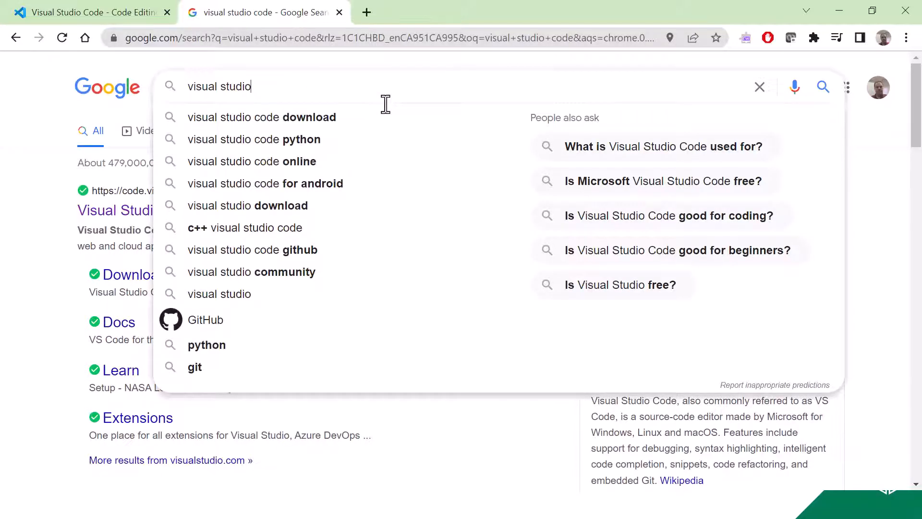
{"action": "key", "text": "Return"}
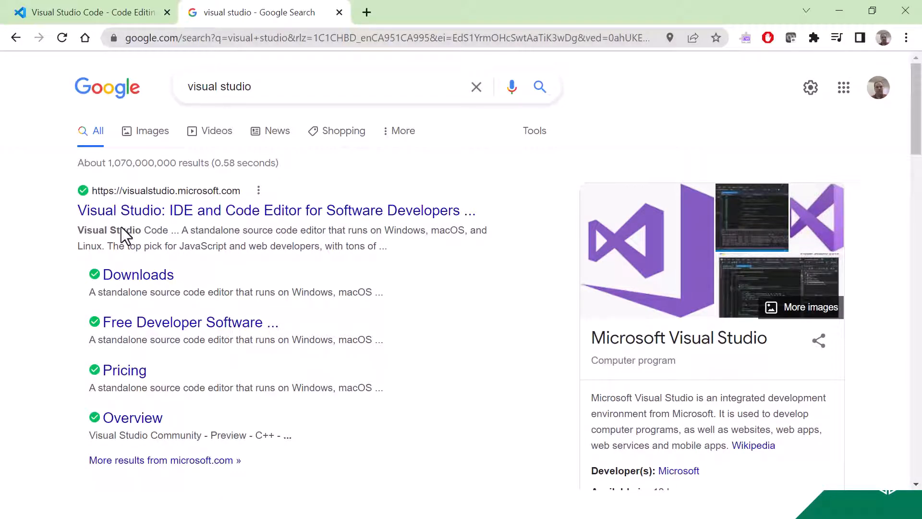
{"action": "left_click", "coordinate": [16, 38]}
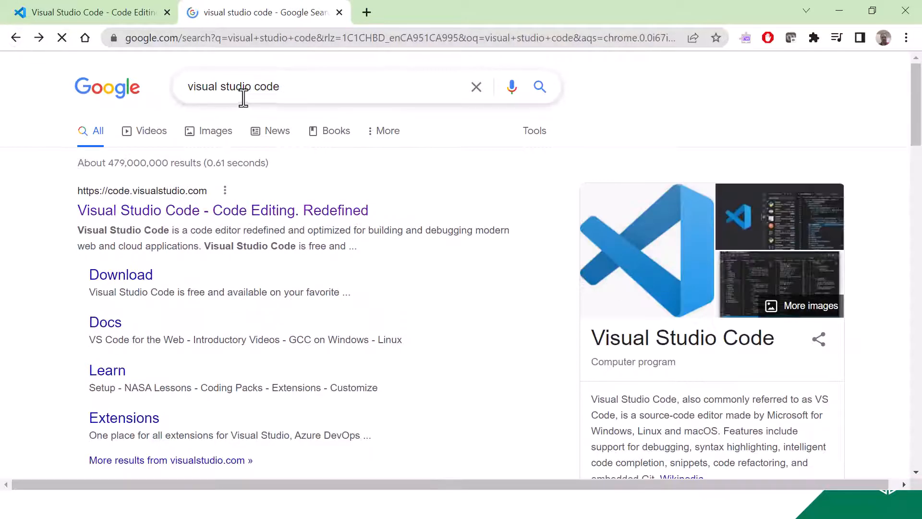
Download the stable Windows build from the Visual Studio Code website and launch the downloaded installer.
{"action": "left_click", "coordinate": [136, 20]}
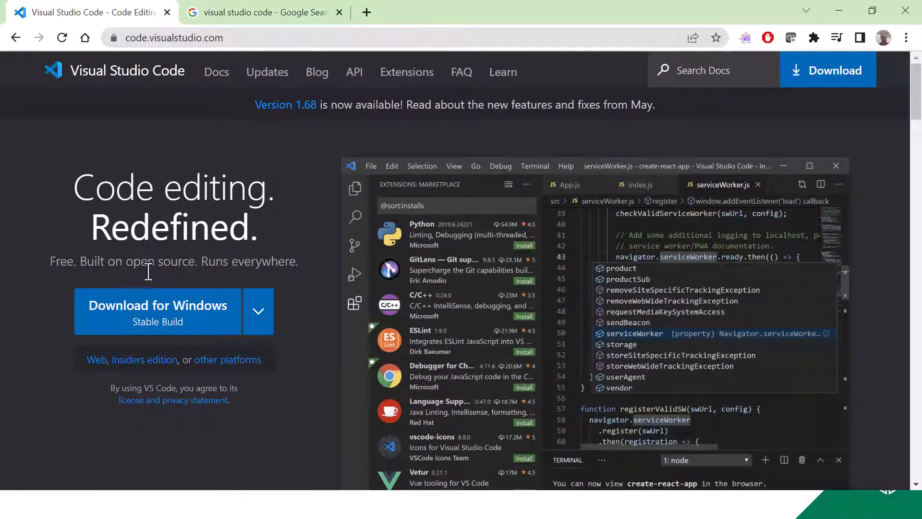
{"action": "left_click", "coordinate": [196, 324]}
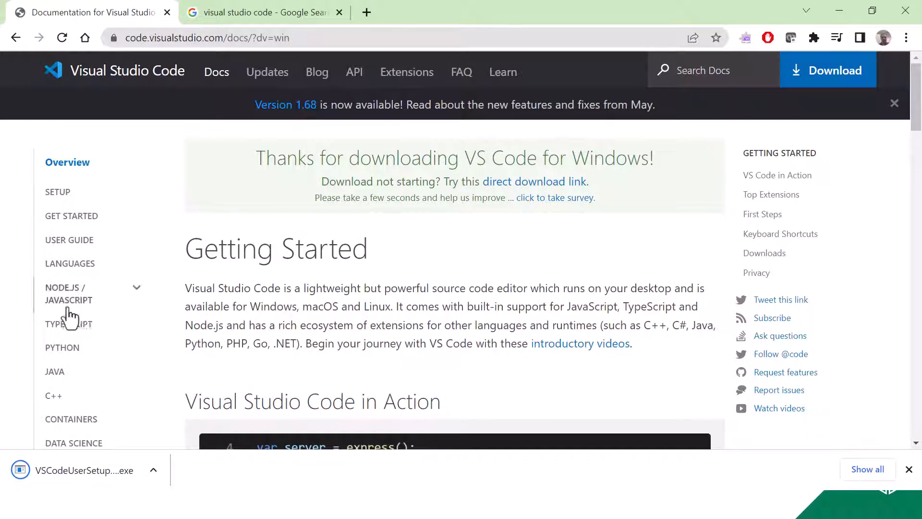
{"action": "left_click", "coordinate": [89, 468]}
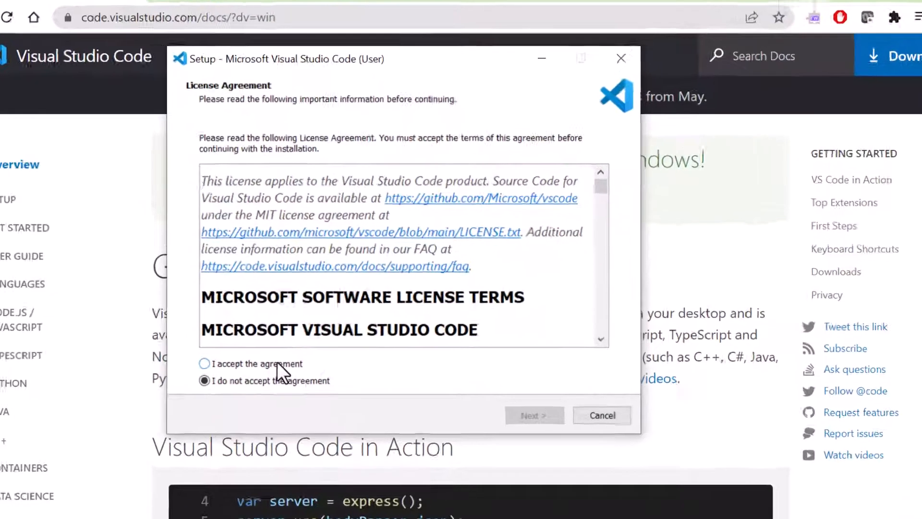
Accept the license agreement in Visual Studio Code setup and keep the default destination folder.
{"action": "left_click", "coordinate": [295, 330]}
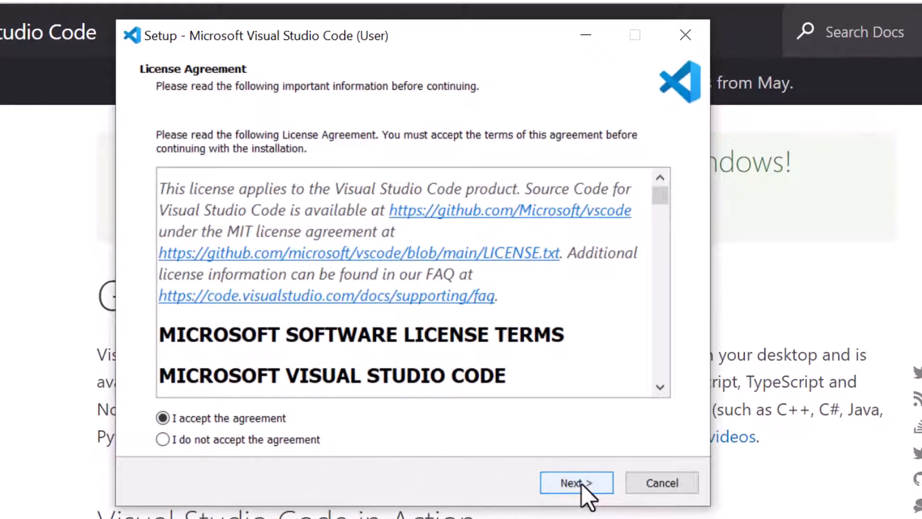
{"action": "left_click", "coordinate": [581, 483]}
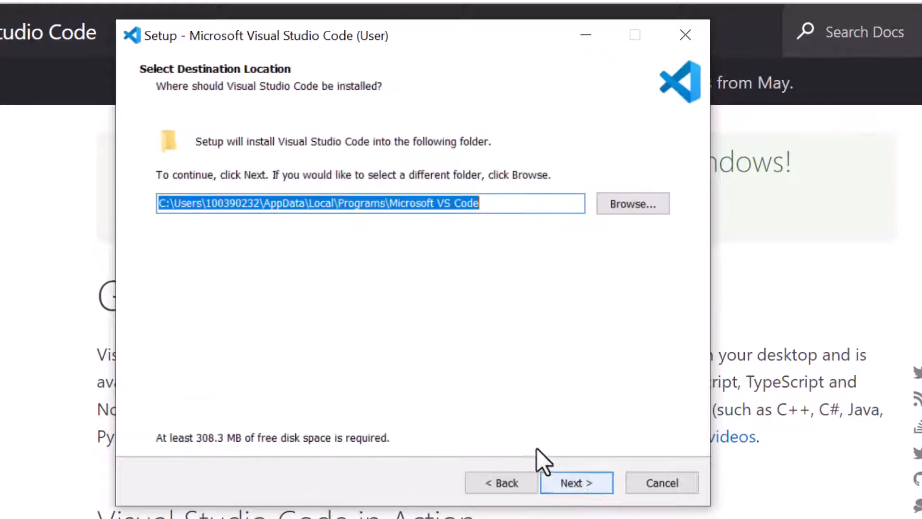
{"action": "left_click", "coordinate": [578, 481]}
Opt out of a Start Menu folder and install with the default additional tasks, launching Visual Studio Code on completion.
{"action": "left_click", "coordinate": [315, 437]}
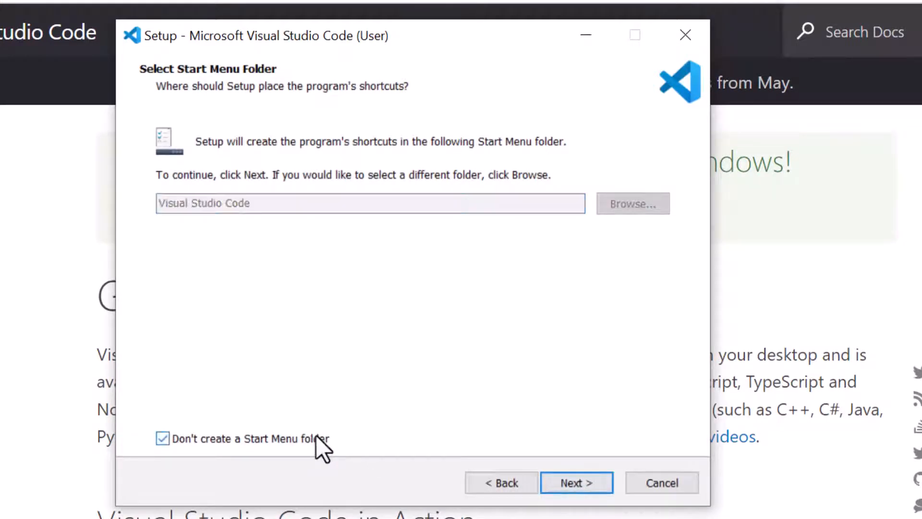
{"action": "left_click", "coordinate": [591, 485]}
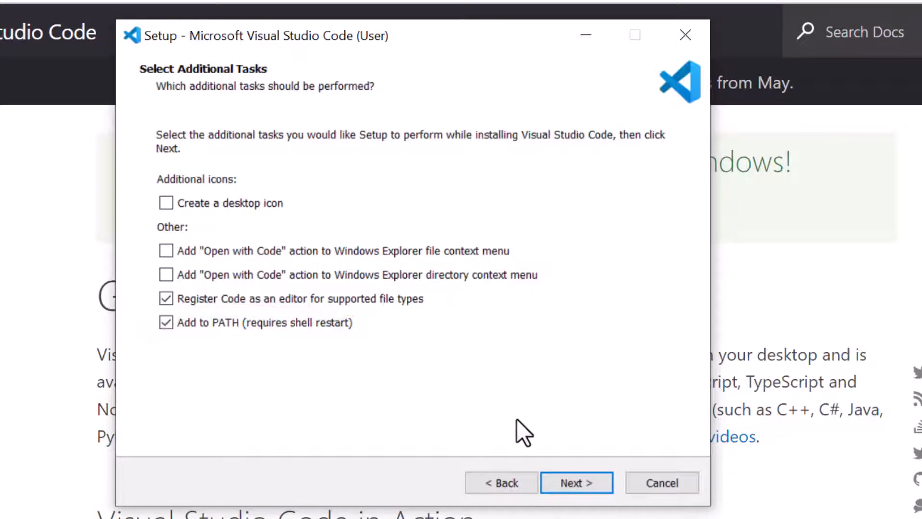
{"action": "left_click", "coordinate": [581, 480]}
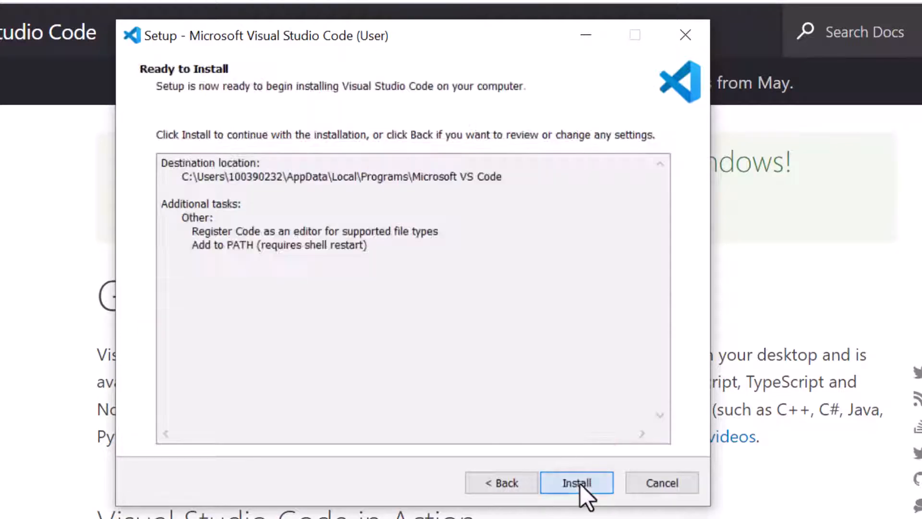
{"action": "left_click", "coordinate": [570, 470]}
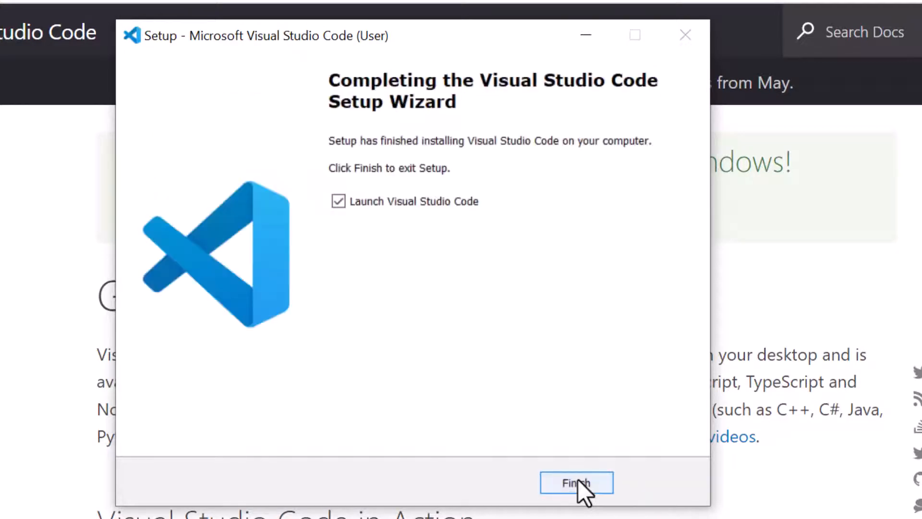
{"action": "left_click", "coordinate": [578, 479]}
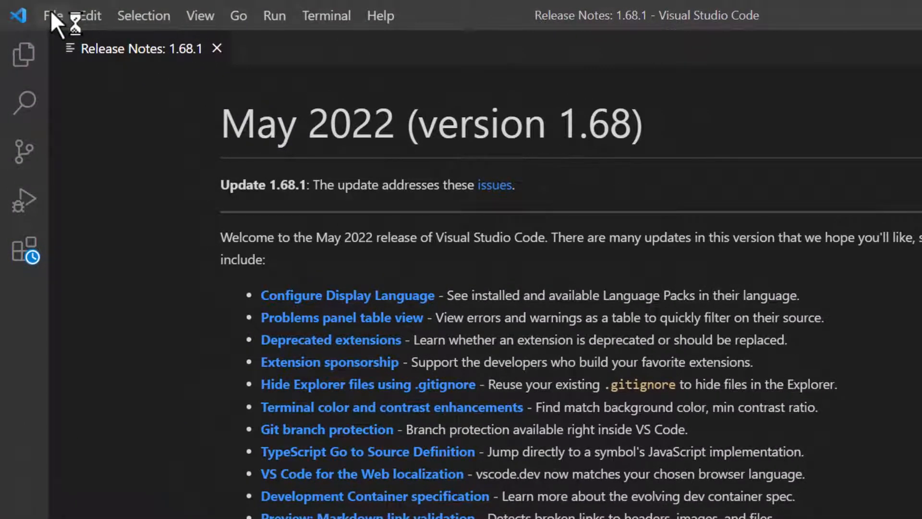
Search the extensions marketplace for "python" and open the details of Microsoft's Python extension.
{"action": "left_click", "coordinate": [53, 17]}
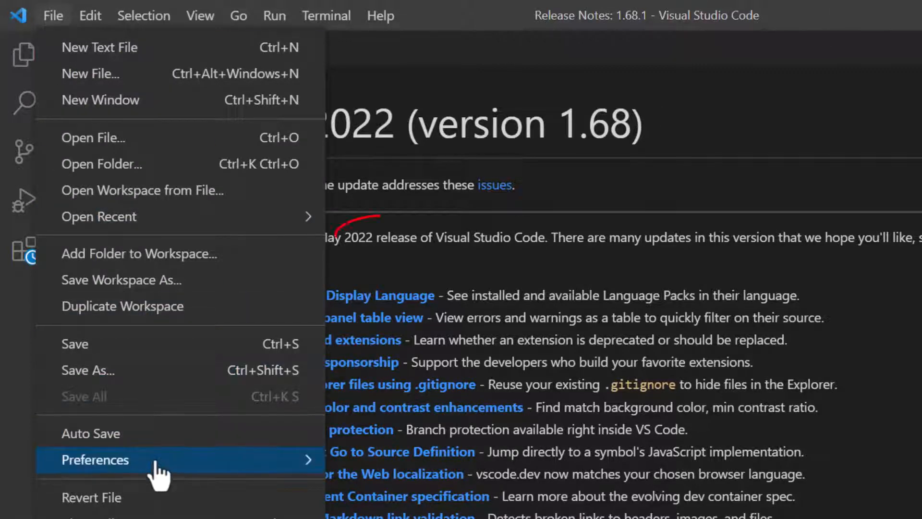
{"action": "mouse_move", "coordinate": [176, 473]}
{"action": "left_click", "coordinate": [482, 240]}
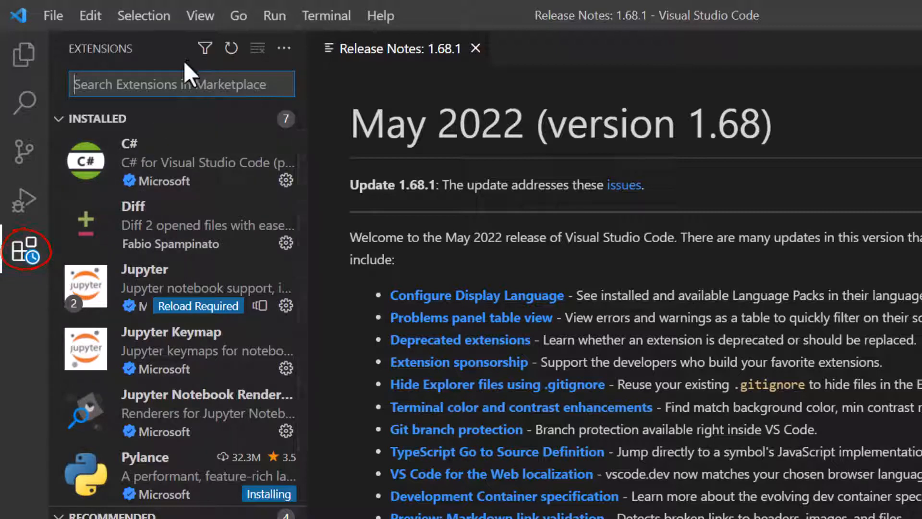
{"action": "type", "text": "python"}
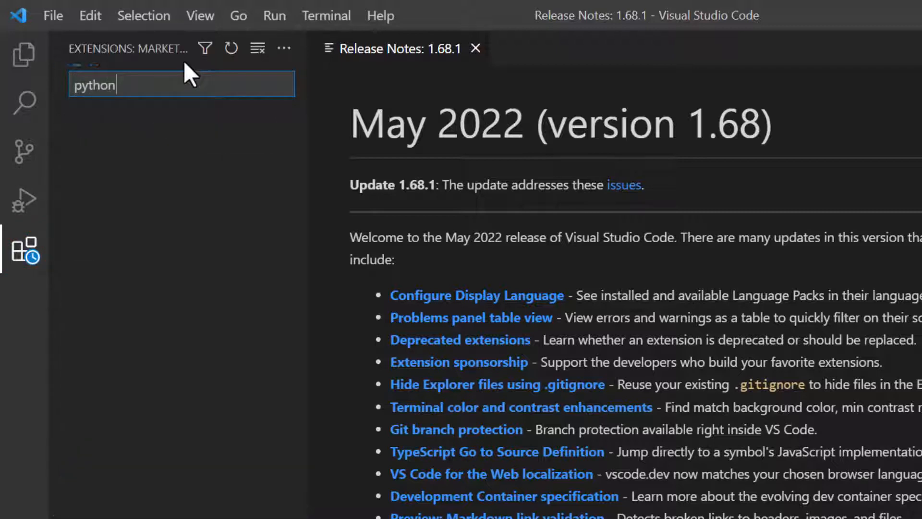
{"action": "left_click", "coordinate": [144, 150]}
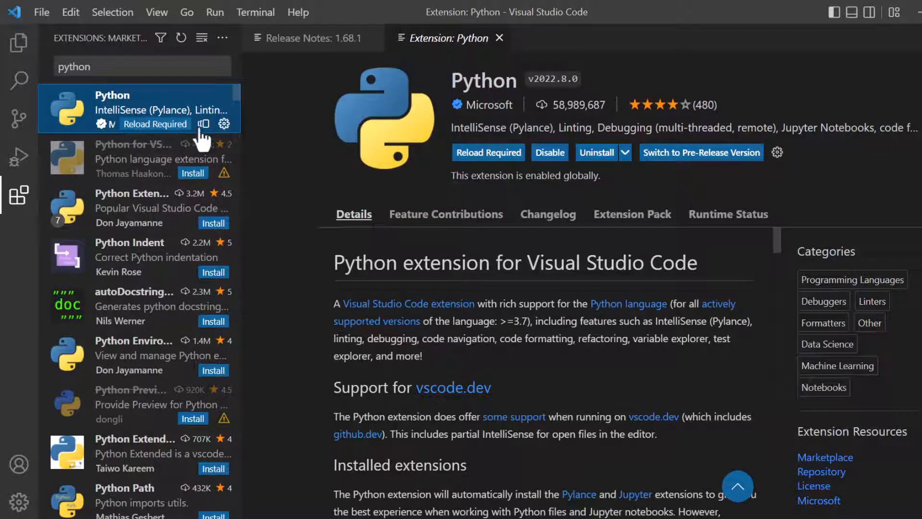
Uninstall Microsoft's Python extension and install it again from its details page.
{"action": "left_click", "coordinate": [598, 153]}
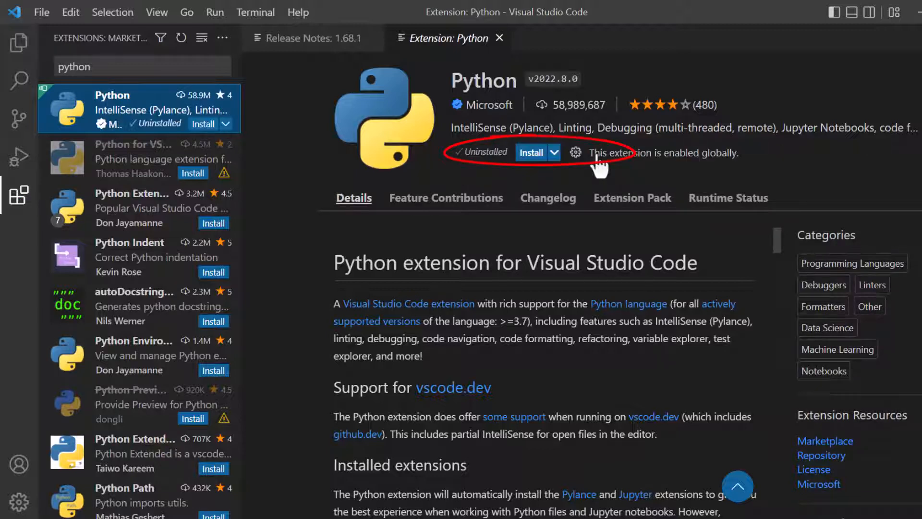
{"action": "left_click", "coordinate": [536, 153]}
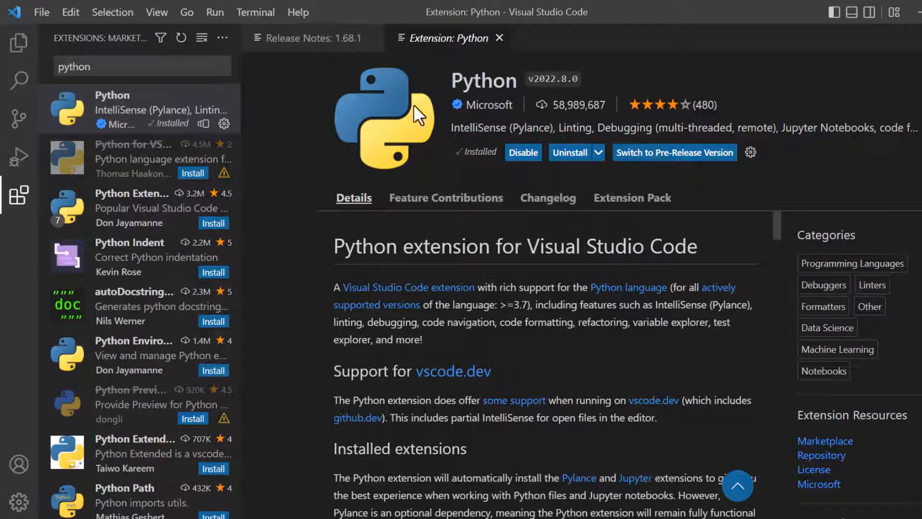
Create a new text file containing the line print("Hello, World!").
{"action": "left_click", "coordinate": [43, 13]}
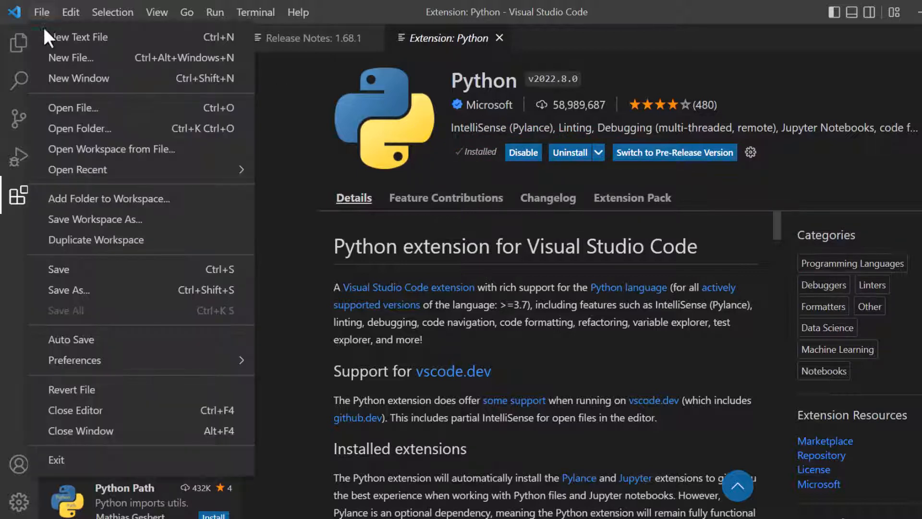
{"action": "left_click", "coordinate": [111, 38]}
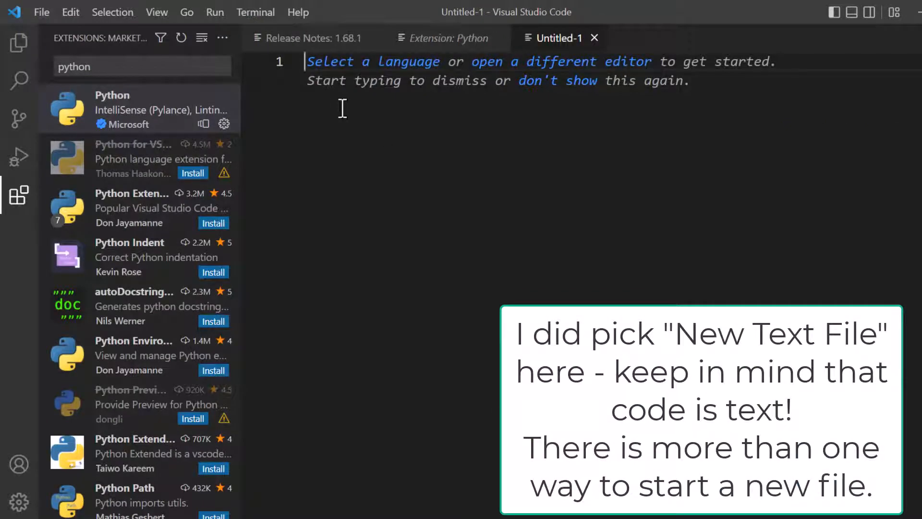
{"action": "type", "text": "print(\"Hello, W"}
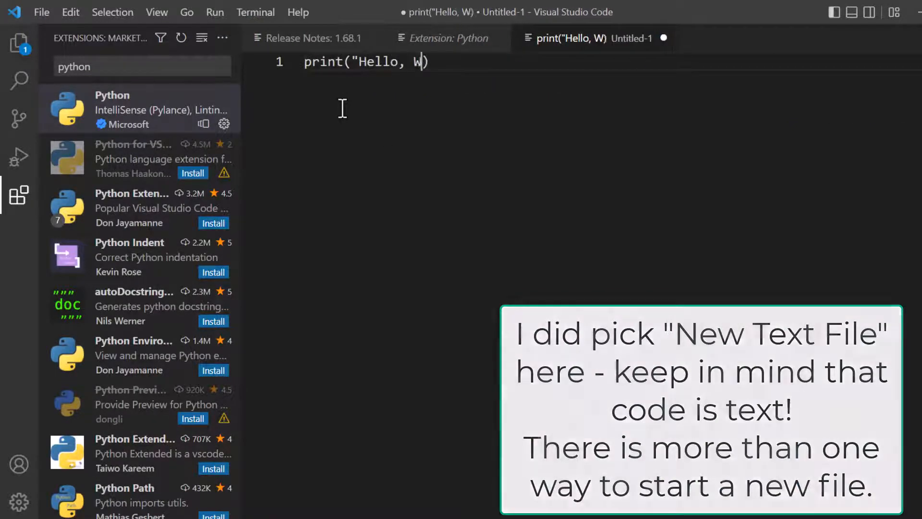
{"action": "type", "text": "orld!\")"}
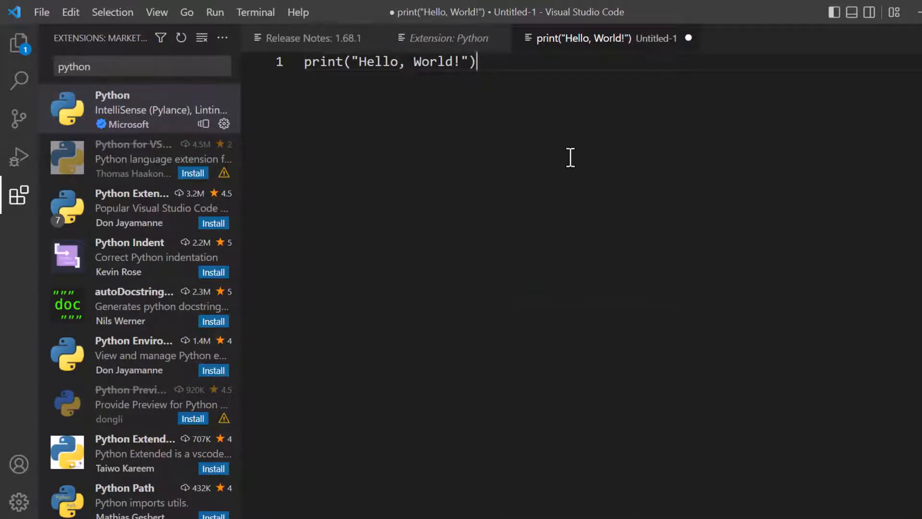
Start saving the untitled file under a new name, choosing the Desktop as location and Python as file type.
{"action": "left_click", "coordinate": [53, 9]}
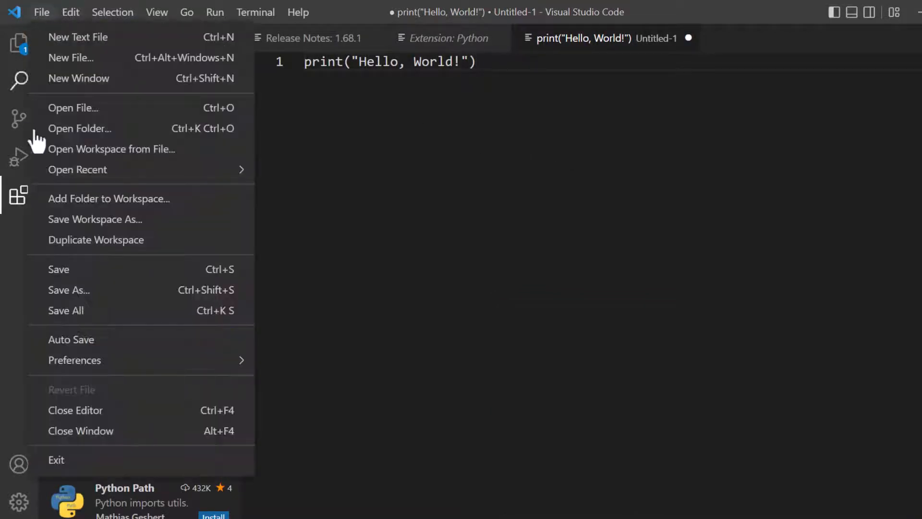
{"action": "left_click", "coordinate": [86, 294]}
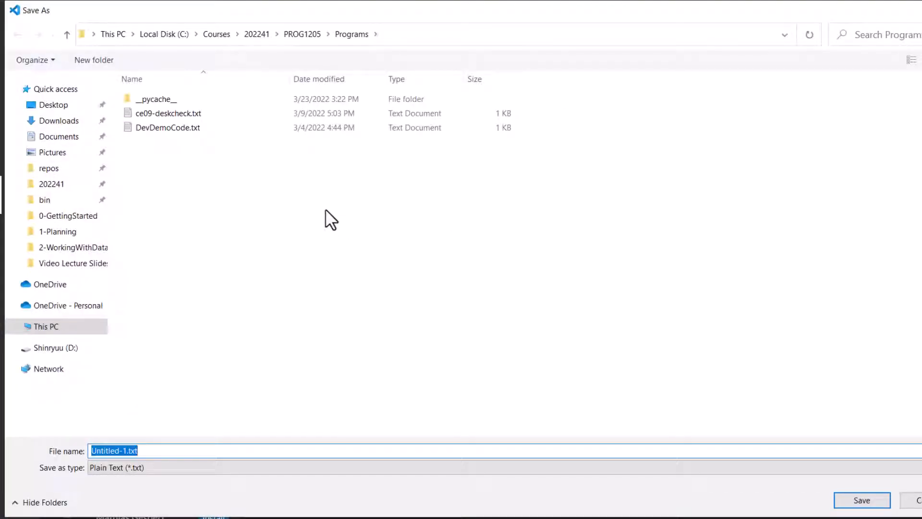
{"action": "left_click", "coordinate": [54, 106]}
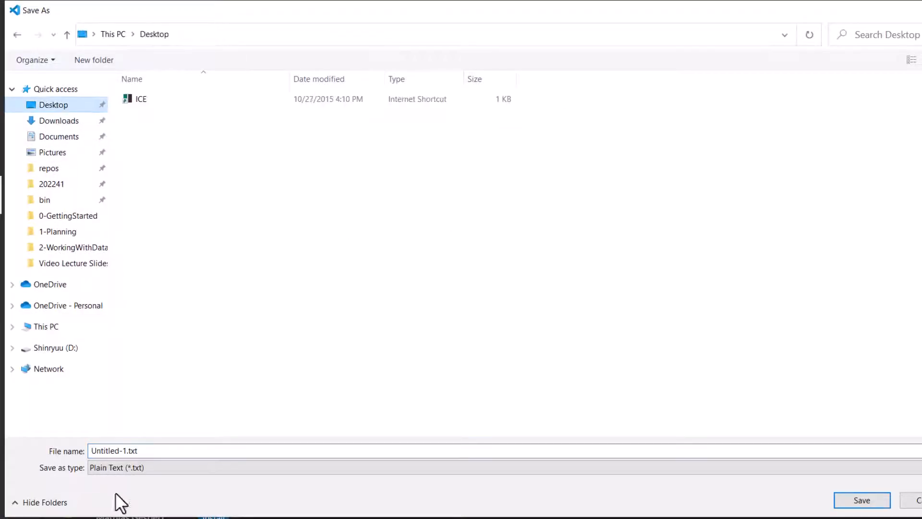
{"action": "left_click", "coordinate": [145, 466]}
{"action": "scroll", "coordinate": [225, 334], "scroll_direction": "down", "scroll_amount": 4}
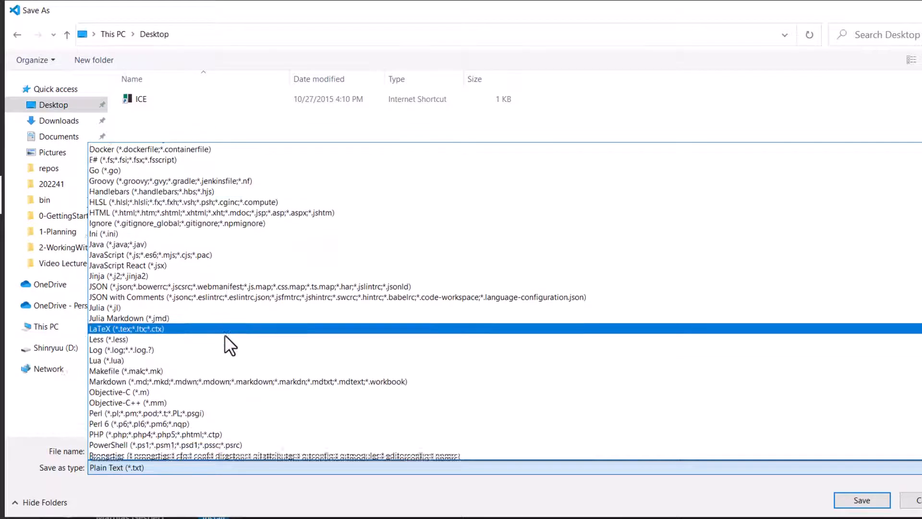
{"action": "scroll", "coordinate": [224, 334], "scroll_direction": "down", "scroll_amount": 3}
{"action": "left_click", "coordinate": [223, 336]}
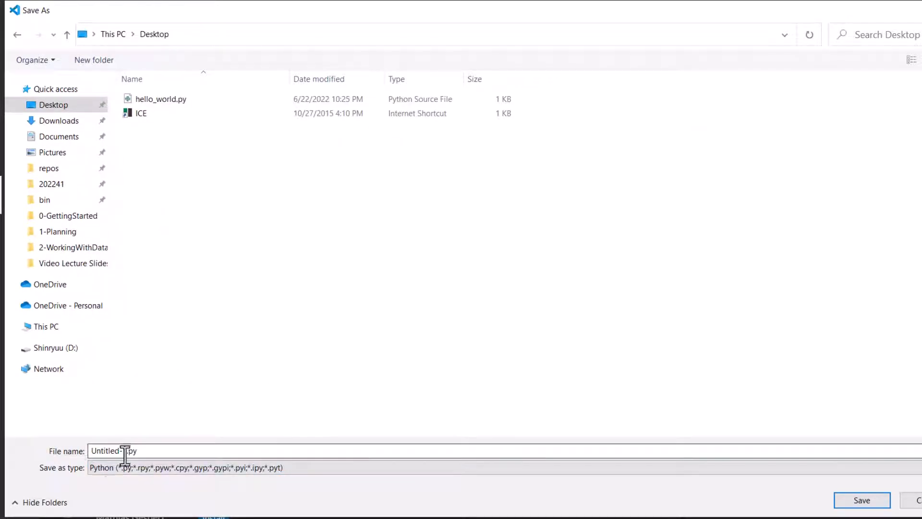
Save the file on the Desktop as hello_world.py with the Python file type, replacing the existing file of that name.
{"action": "left_click", "coordinate": [106, 466]}
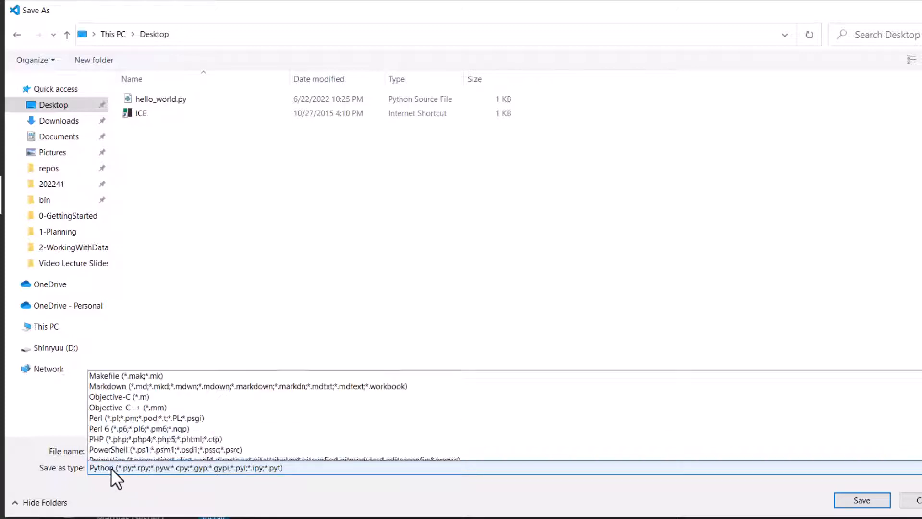
{"action": "scroll", "coordinate": [505, 303], "scroll_direction": "up", "scroll_amount": 8}
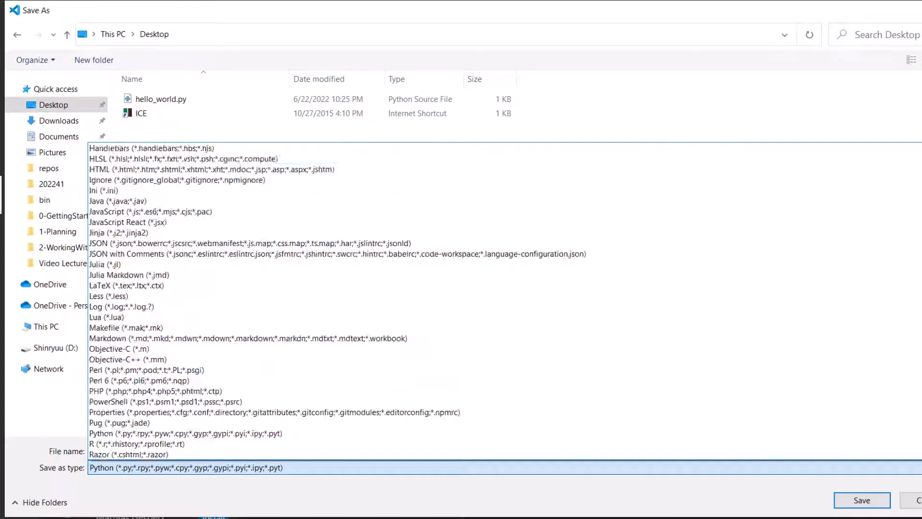
{"action": "scroll", "coordinate": [504, 302], "scroll_direction": "down", "scroll_amount": 6}
{"action": "scroll", "coordinate": [504, 303], "scroll_direction": "down", "scroll_amount": 1}
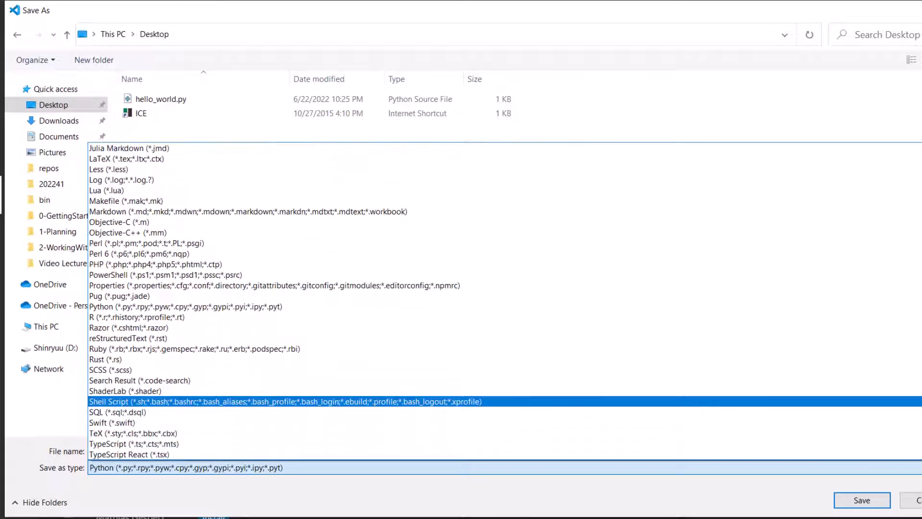
{"action": "left_click", "coordinate": [193, 310]}
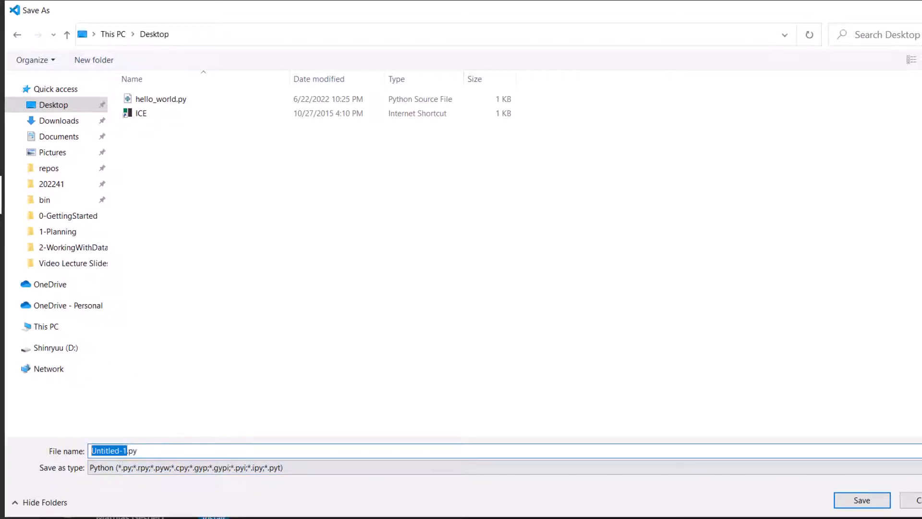
{"action": "type", "text": "hello_world"}
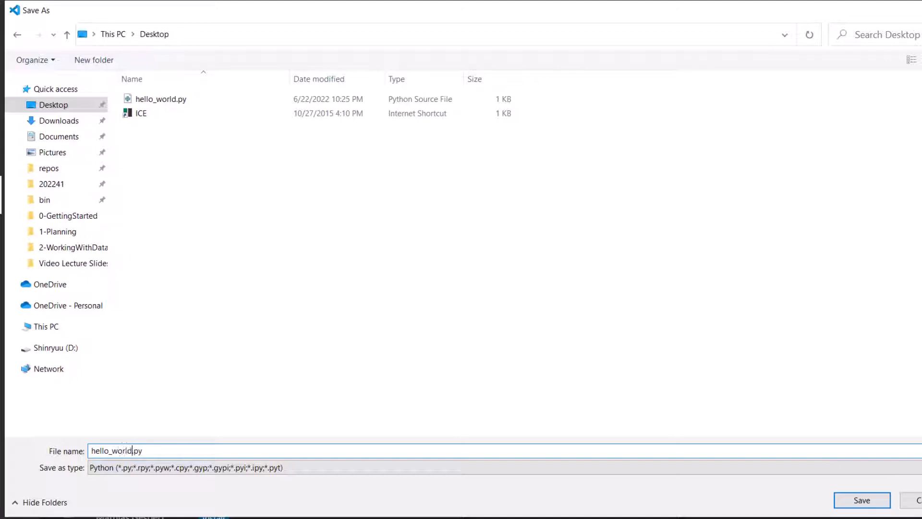
{"action": "key", "text": "Return"}
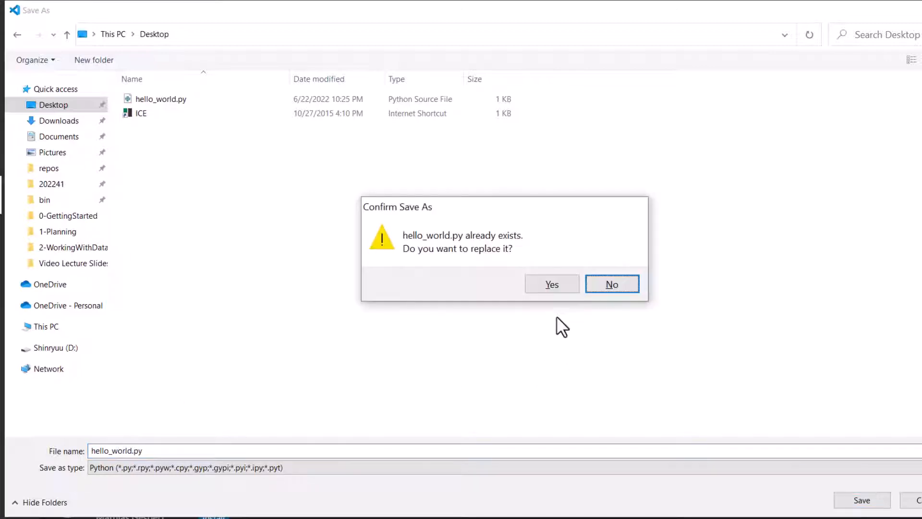
{"action": "left_click", "coordinate": [547, 289]}
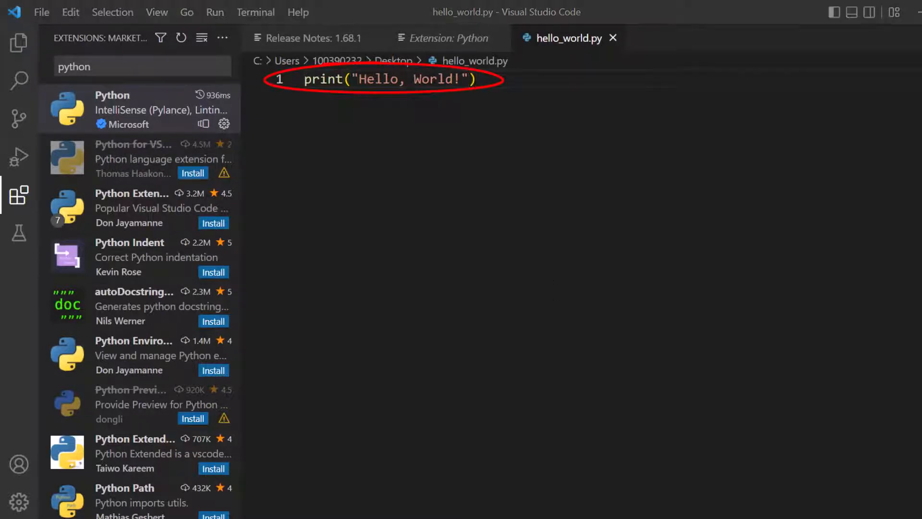
Run hello_world.py without debugging and highlight the program's output line in the terminal.
{"action": "left_click", "coordinate": [496, 109]}
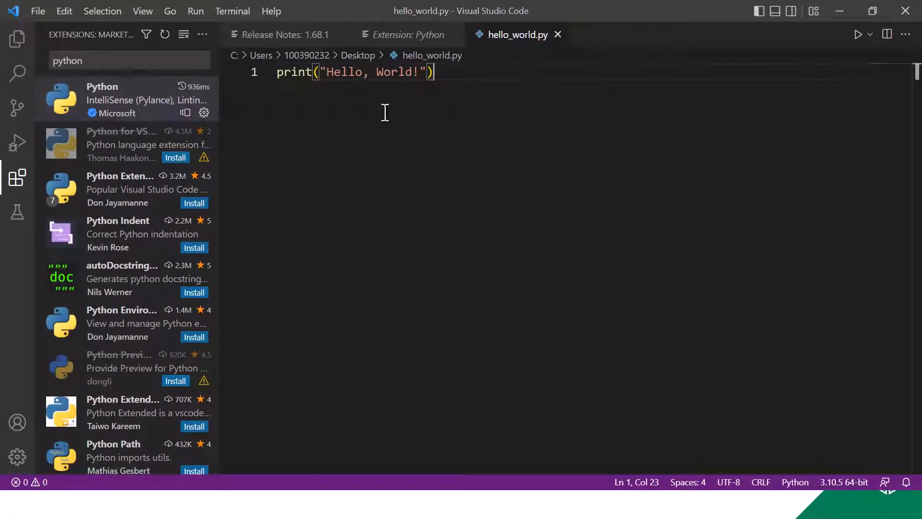
{"action": "left_click", "coordinate": [195, 10]}
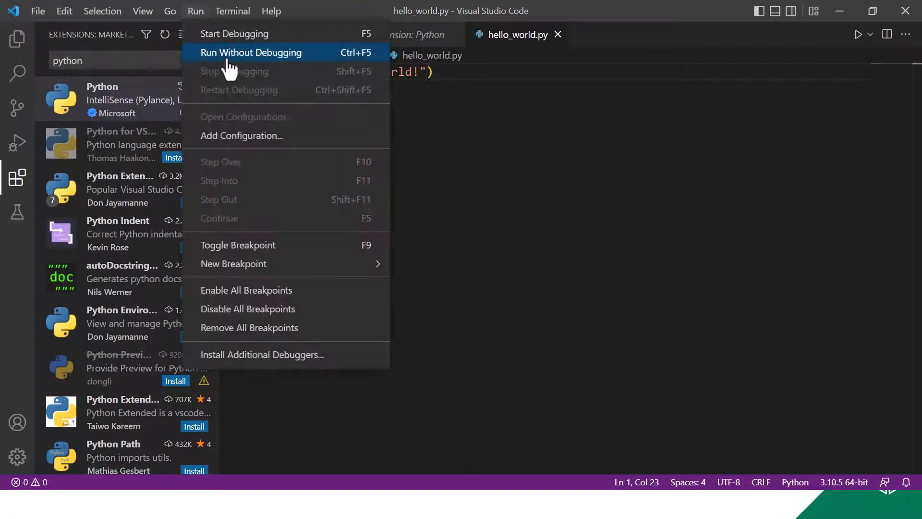
{"action": "left_click", "coordinate": [279, 53]}
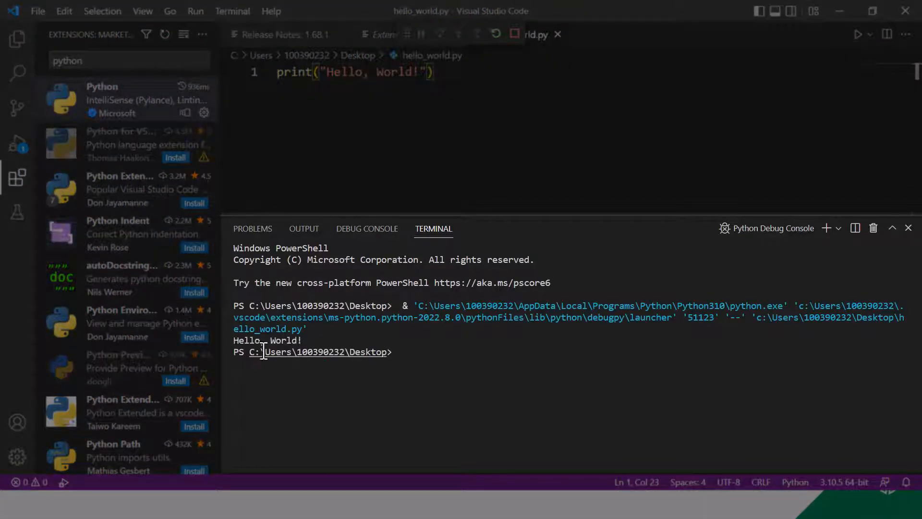
{"action": "left_click_drag", "start_coordinate": [233, 340], "coordinate": [302, 340]}
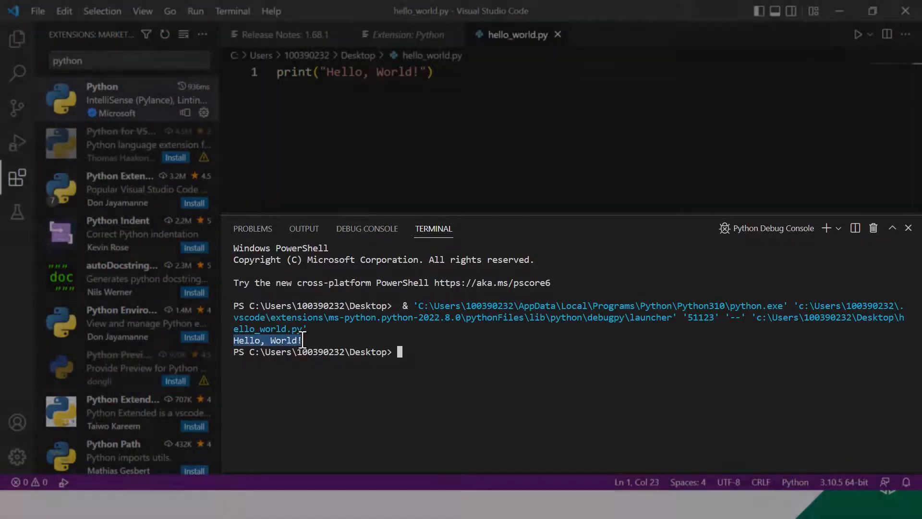
{"action": "left_click", "coordinate": [407, 158]}
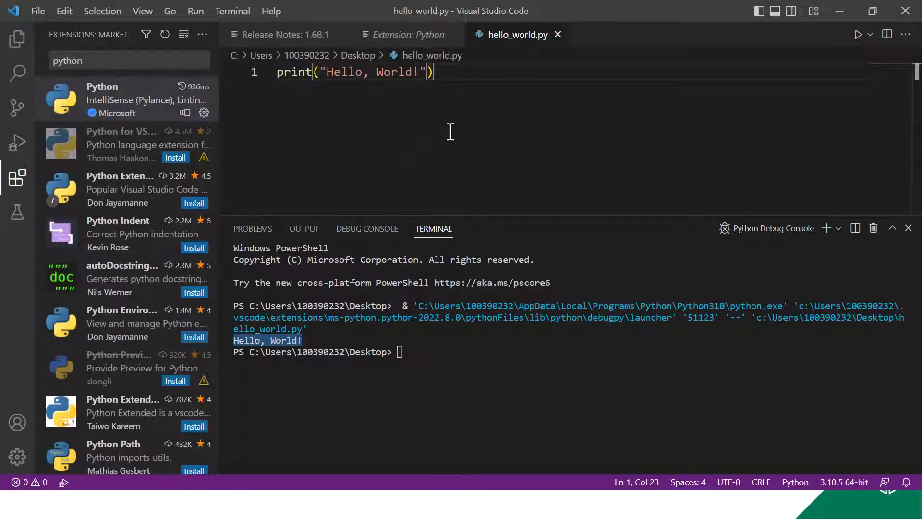
Run hello_world.py again with the editor's Run Python File command.
{"action": "left_click", "coordinate": [195, 12]}
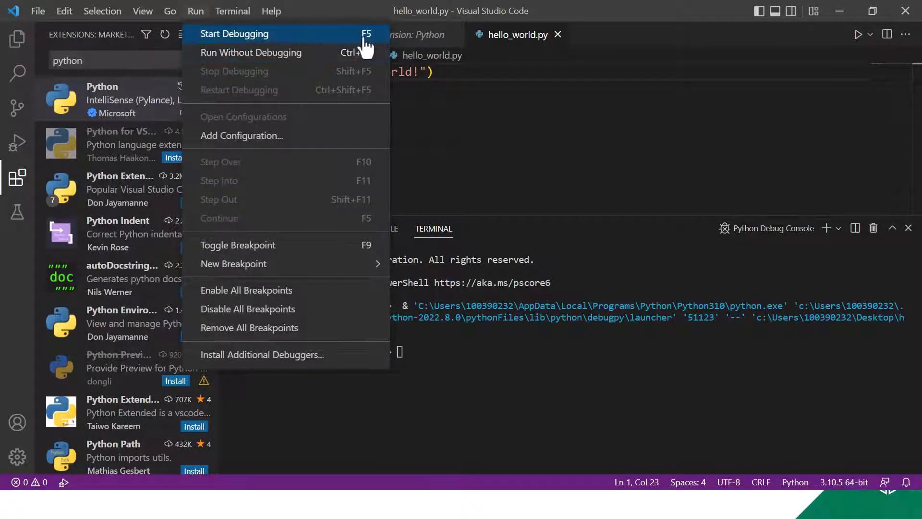
{"action": "left_click", "coordinate": [519, 108]}
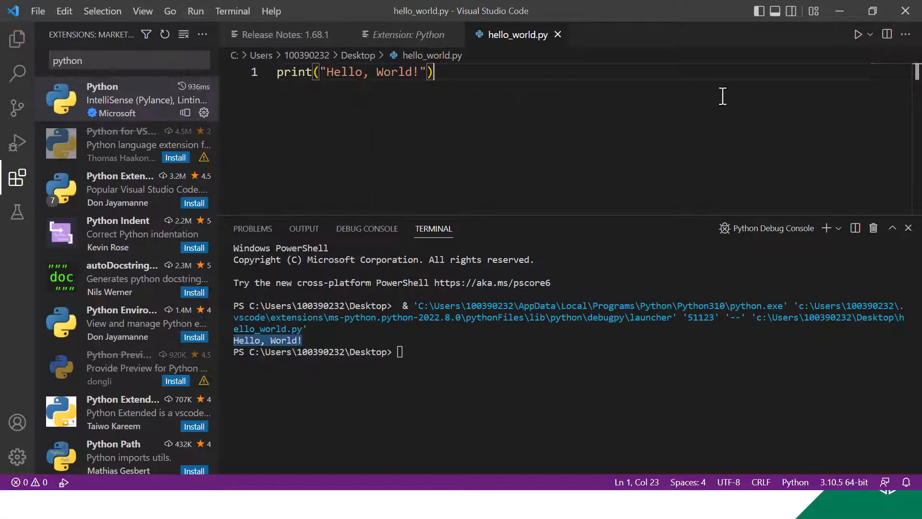
{"action": "left_click", "coordinate": [857, 38]}
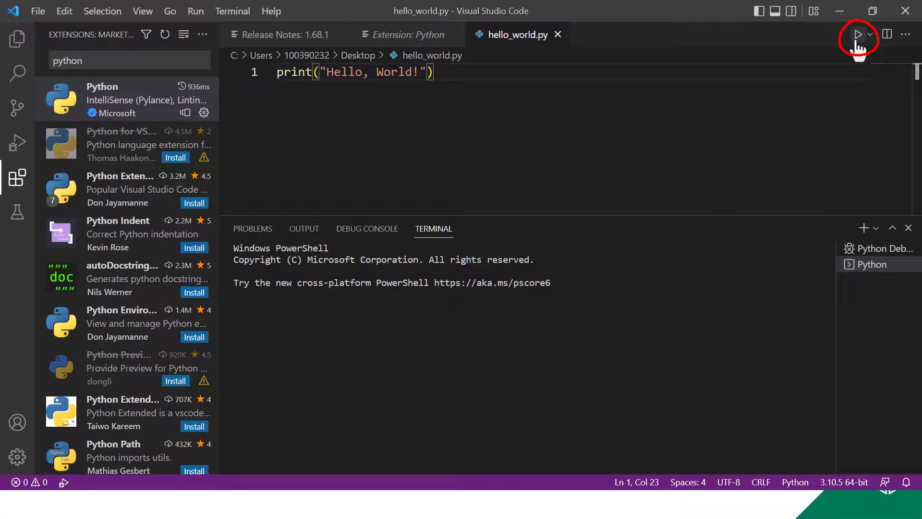